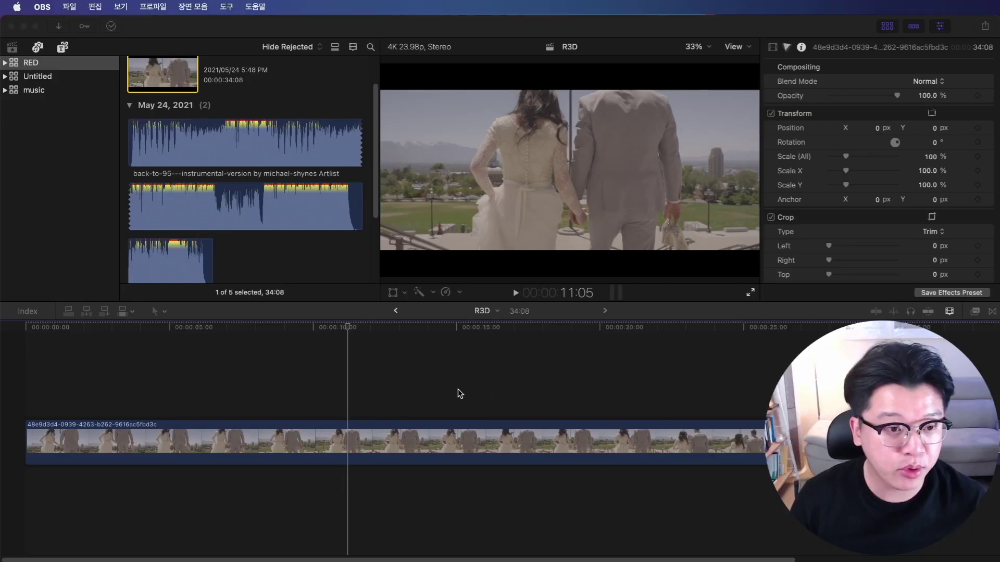
Step: Switch the macOS keyboard input source to the Korean 두벌식 layout
click(364, 385)
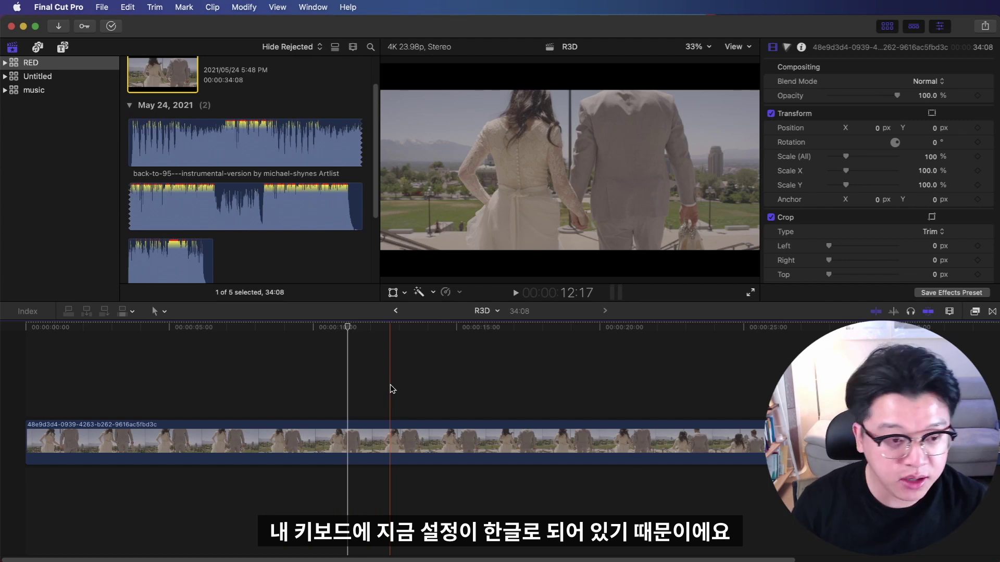
click(480, 127)
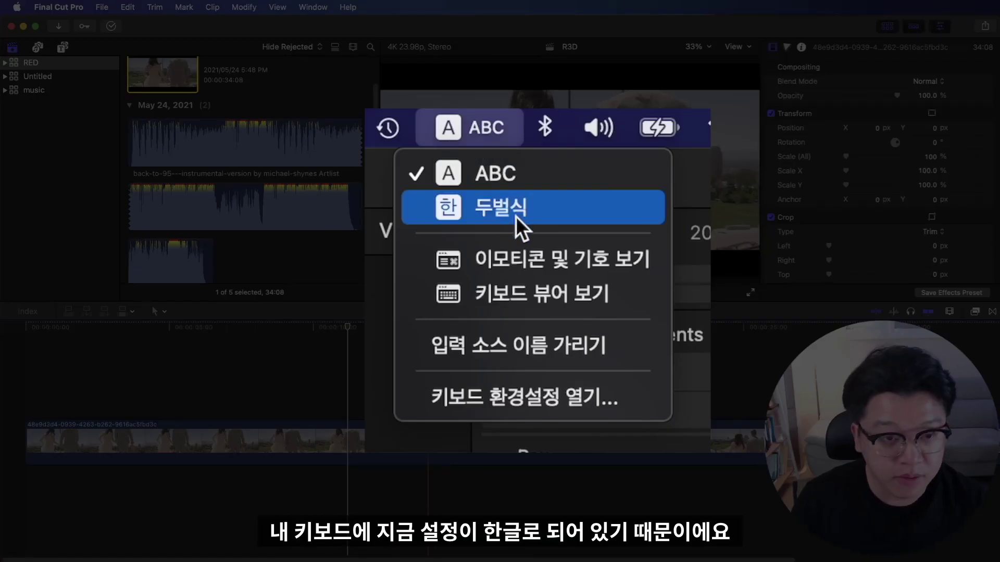
click(516, 217)
click(480, 129)
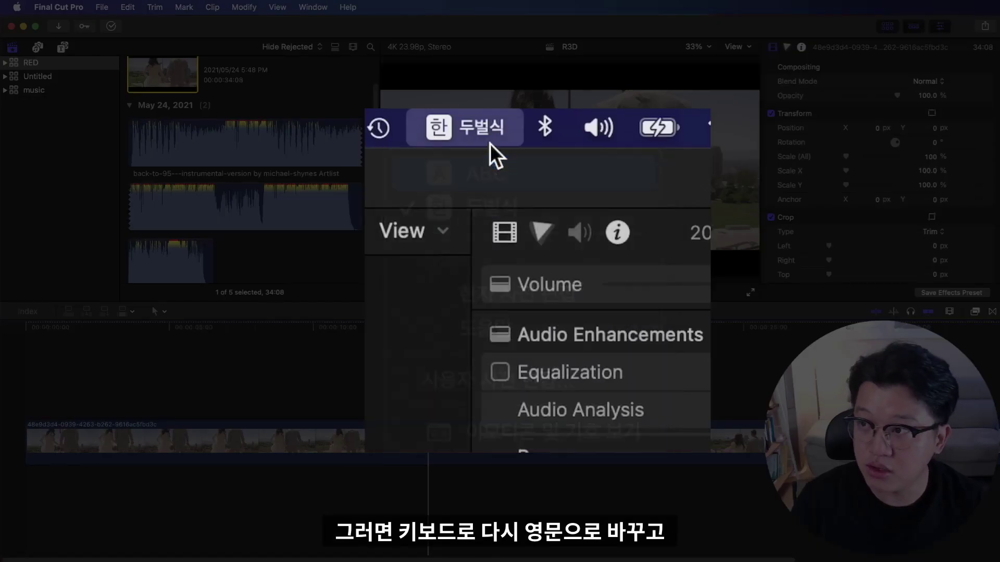
Step: Set the macOS keyboard input source back to ABC
key(ctrl+space)
click(486, 126)
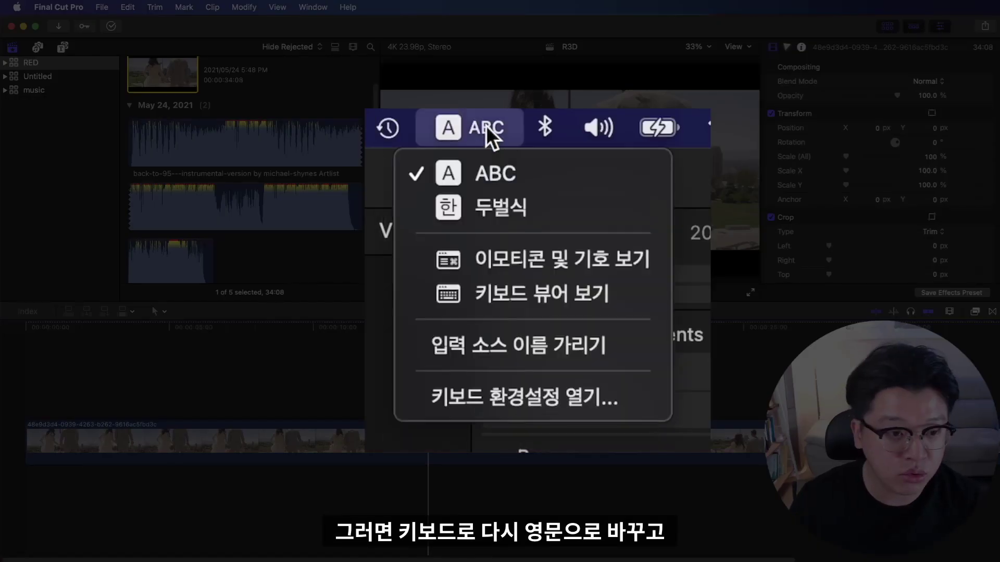
click(504, 177)
Step: Move the playhead to 12:00 in the R3D timeline
key(m)
key(a)
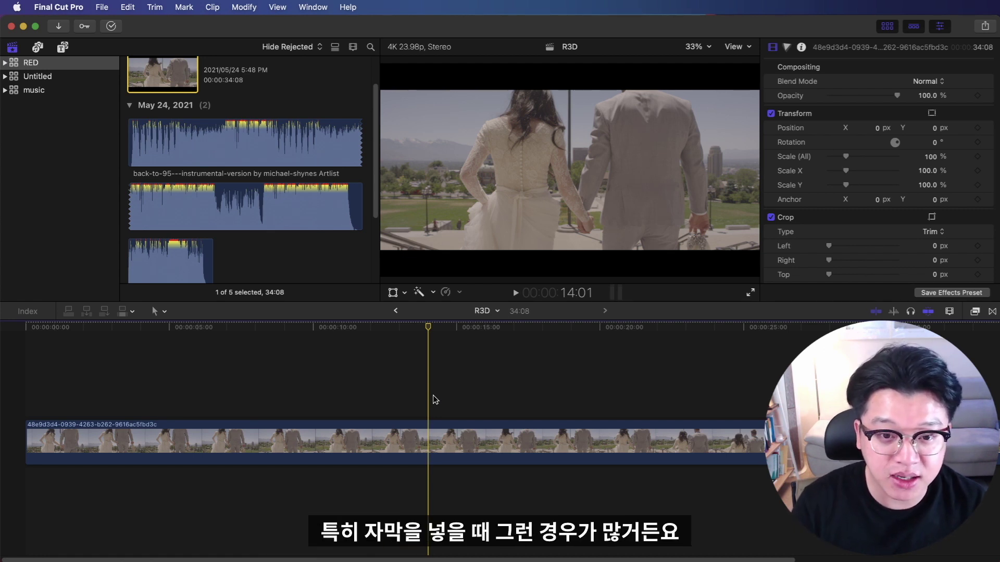
drag(428, 327, 372, 327)
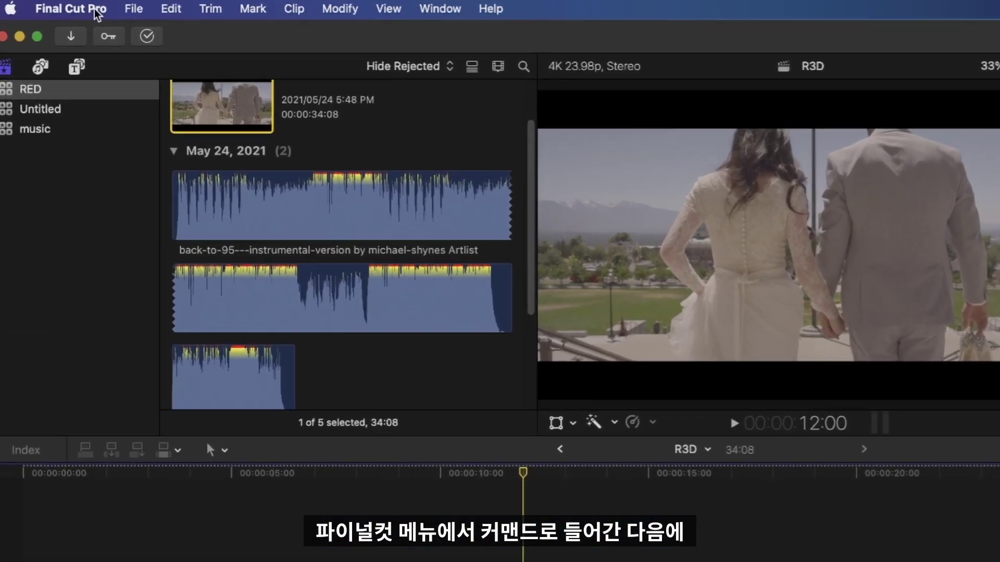
Step: Open the Command Editor to view how the Default set's shortcuts map onto the English keyboard, and close it again
click(95, 11)
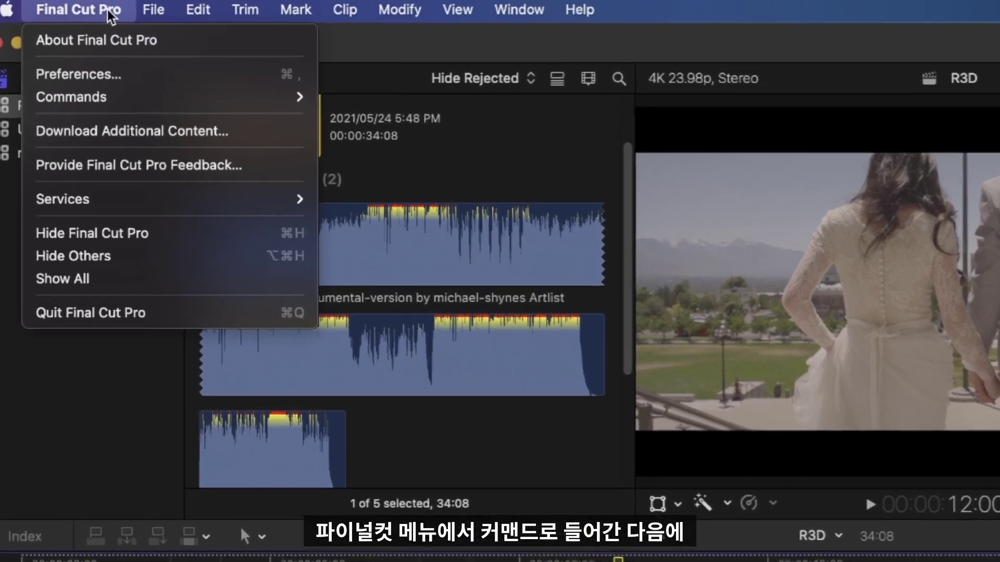
mouse_move(118, 90)
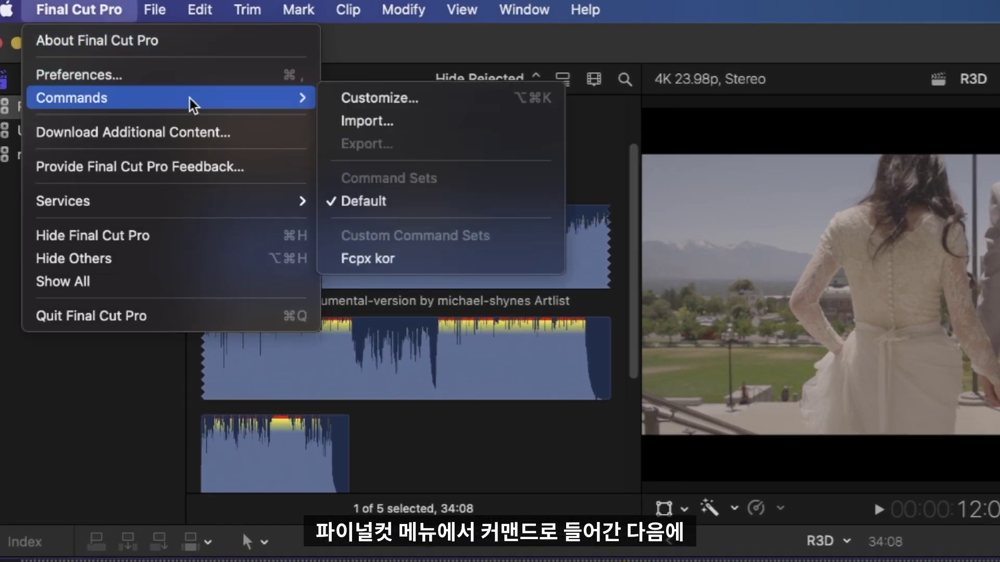
click(400, 109)
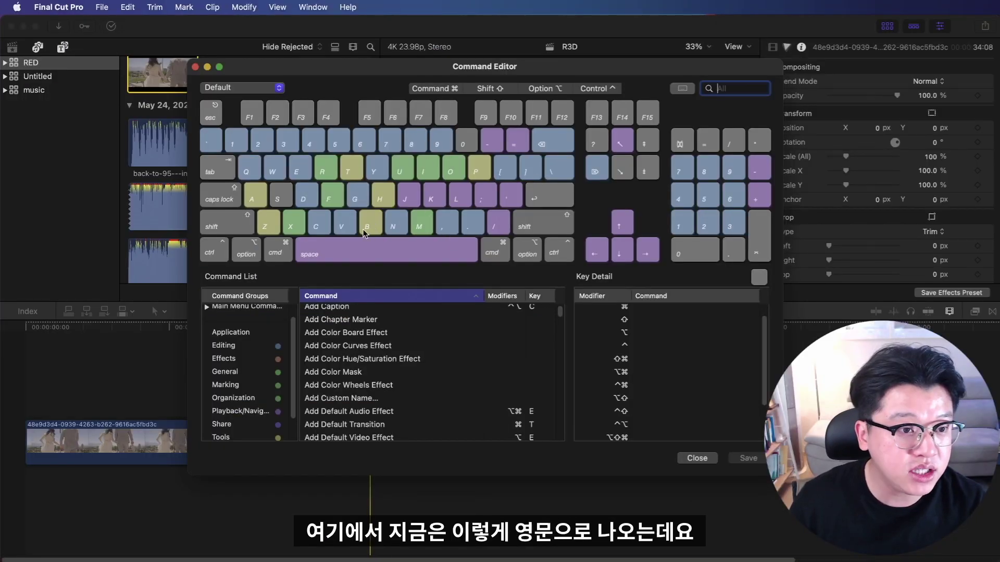
click(196, 67)
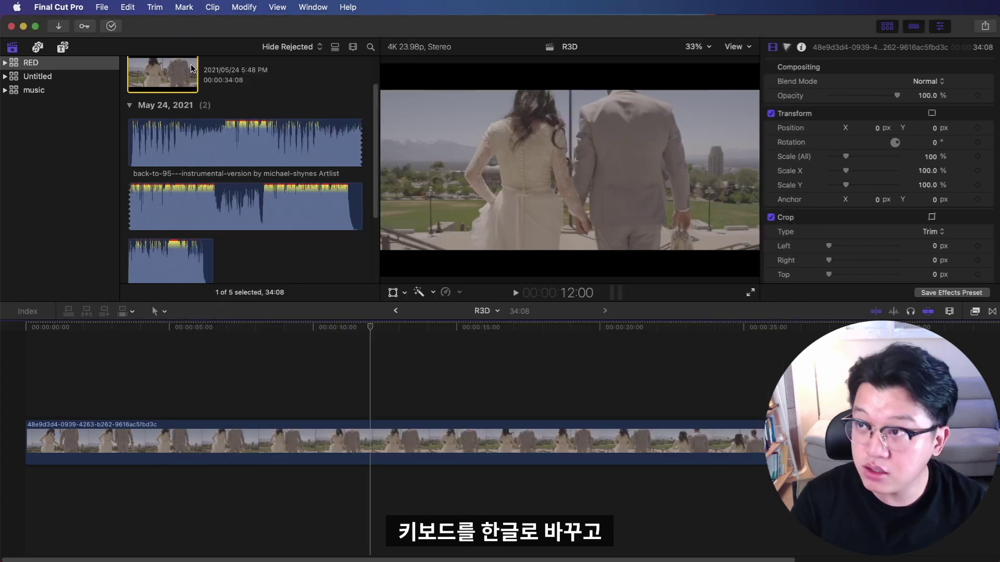
Step: Reopen the Command Editor with the Korean layout, inspect the ㅠ key's assignments and search the commands for "blade"
click(54, 4)
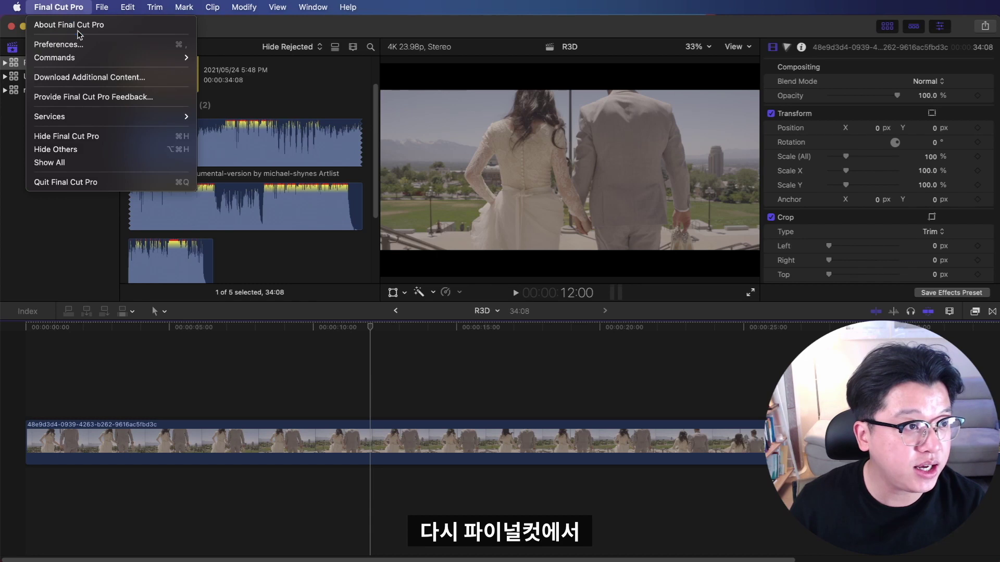
mouse_move(87, 58)
click(231, 58)
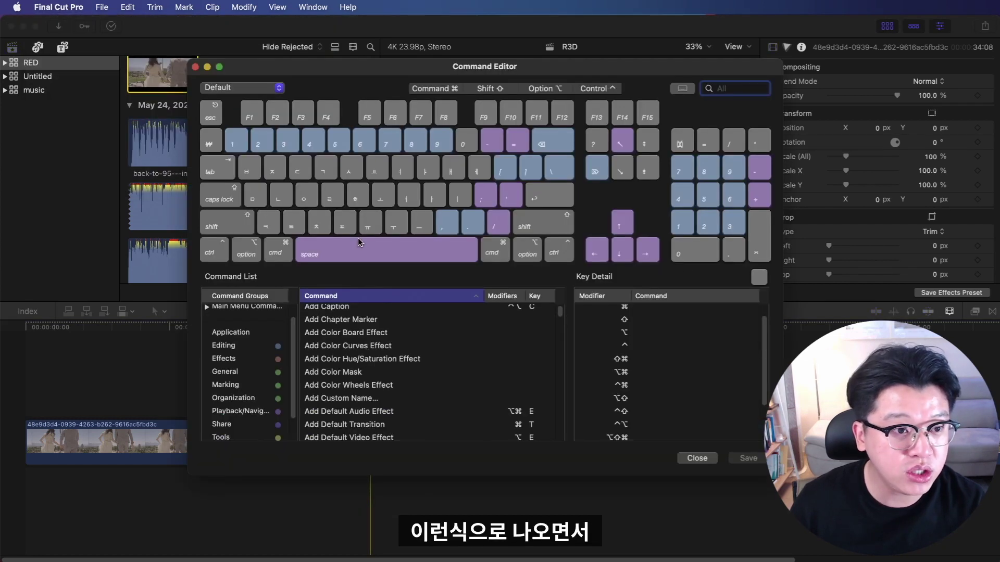
click(369, 228)
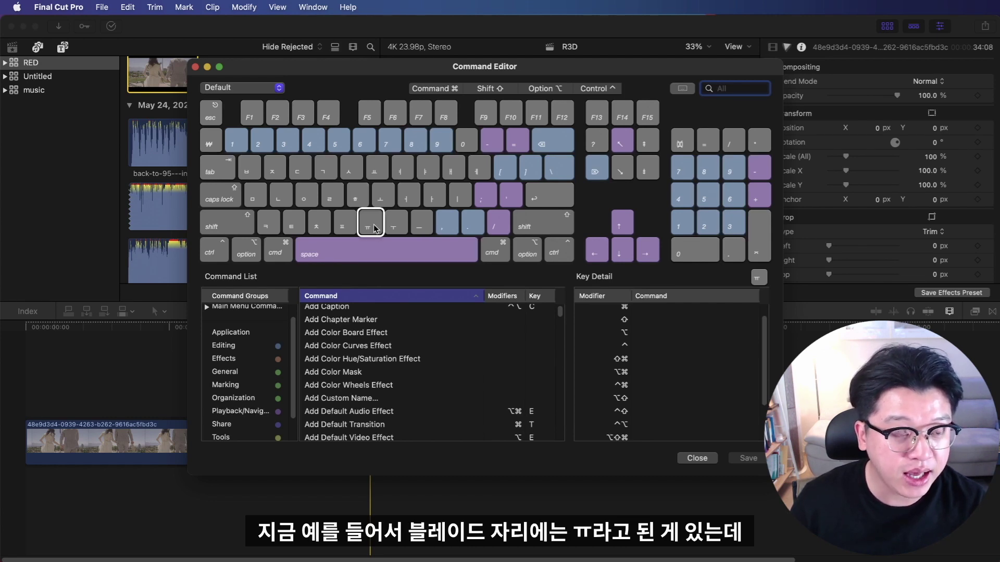
text(blade)
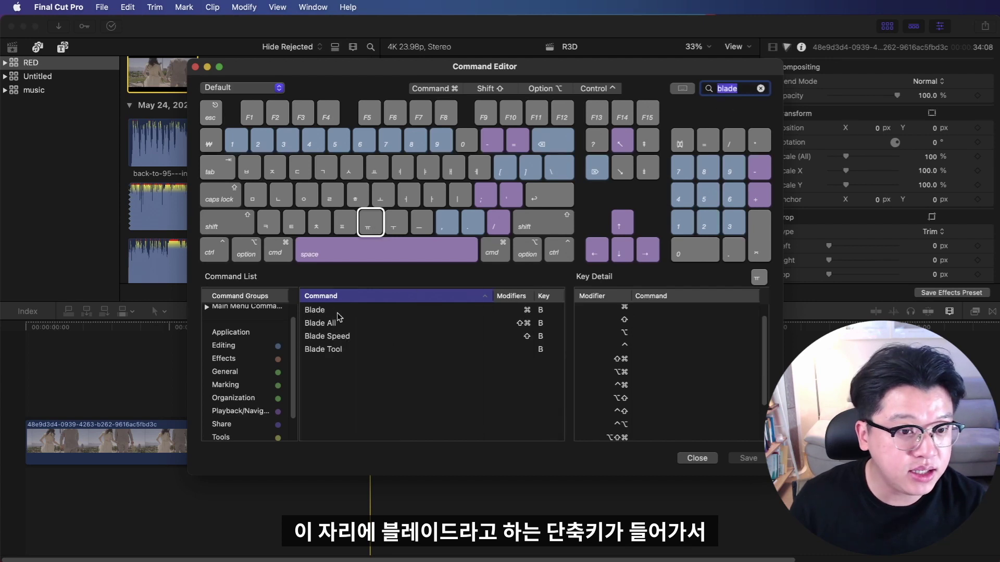
Step: Try to assign the Blade Tool command to the ㅠ key, decline copying the Default set and close the editor
click(334, 350)
mouse_move(334, 352)
mouse_down()
mouse_move(414, 299)
mouse_move(367, 222)
mouse_move(367, 332)
mouse_move(333, 350)
mouse_up()
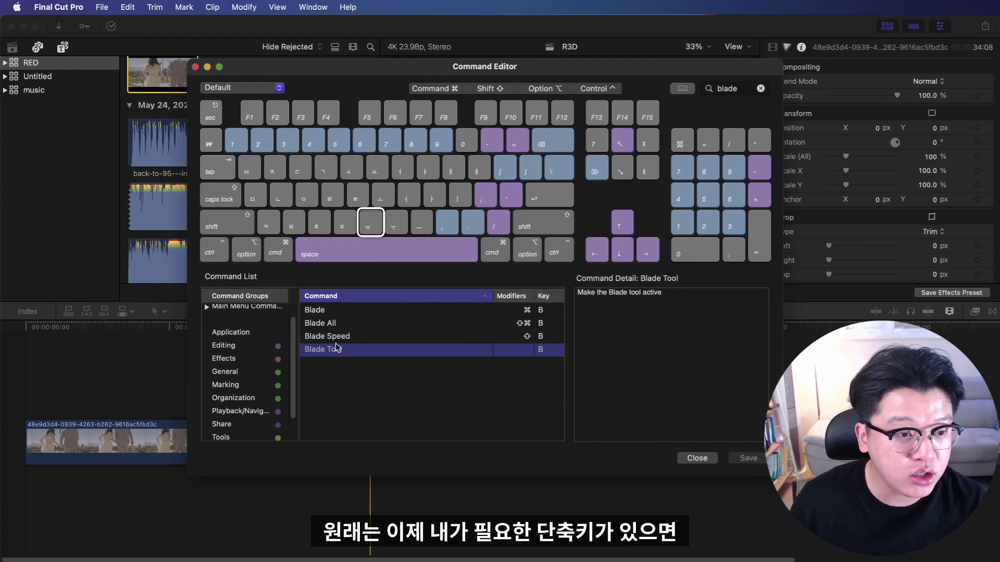
drag(336, 350, 372, 221)
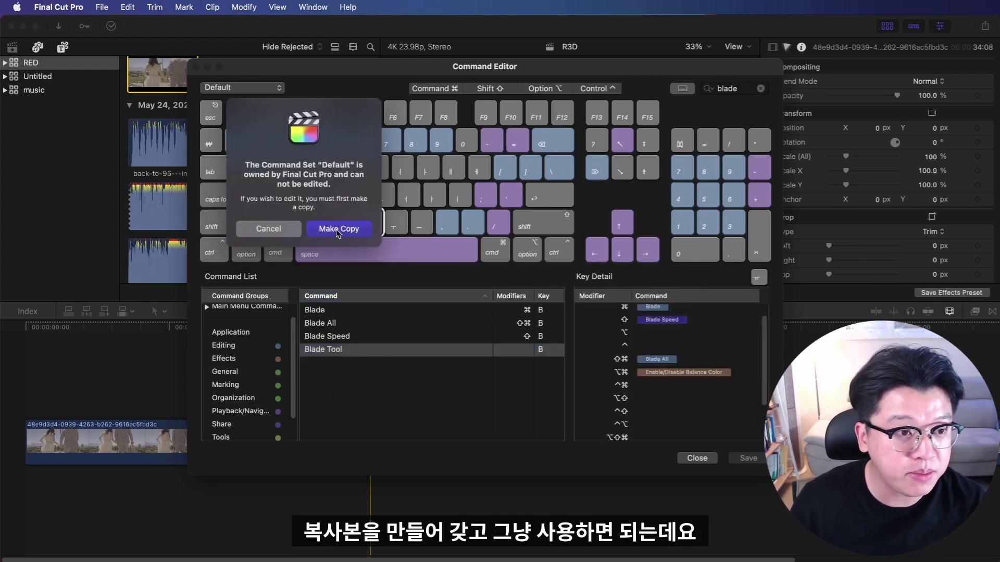
click(286, 230)
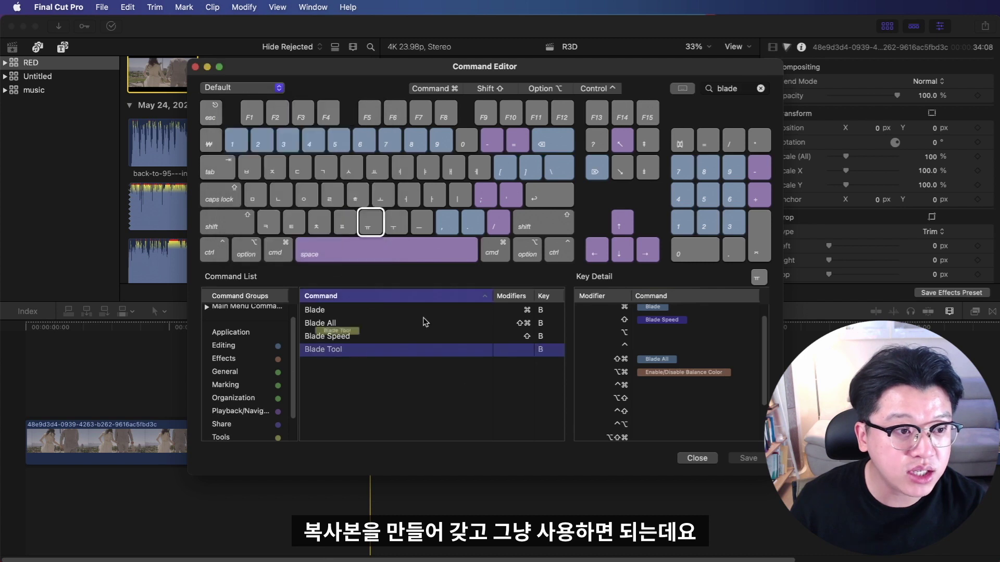
click(402, 367)
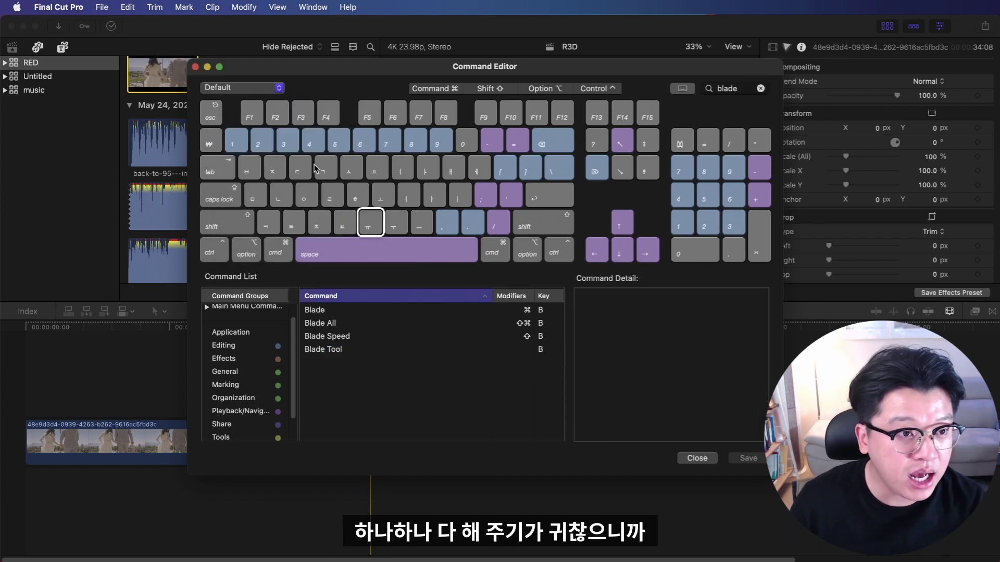
click(697, 458)
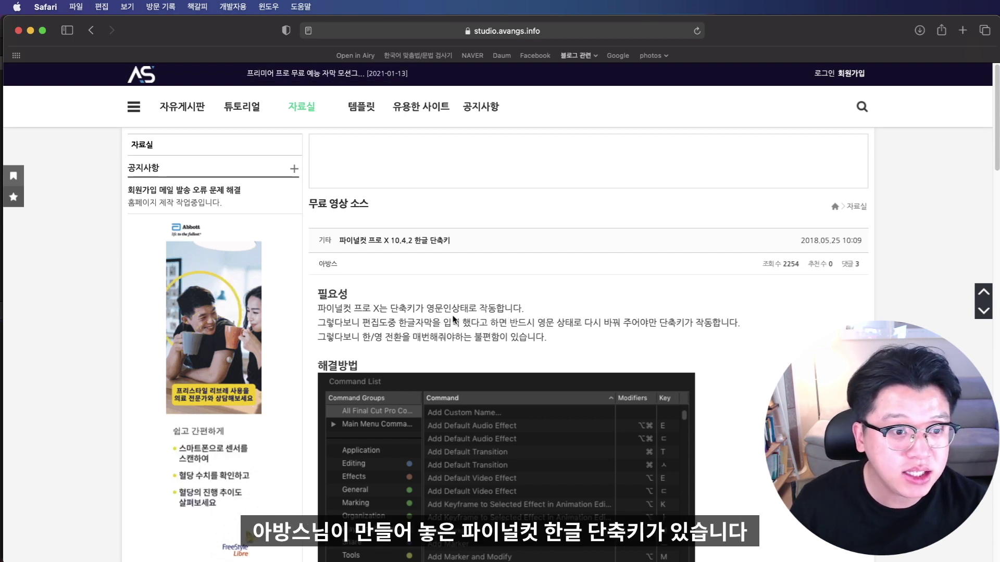
Step: In Safari, read the studio.avangs.info post on Korean Final Cut shortcuts, down to the Fcpx 10.4.2 kor.commandset.zip download and installation instructions
drag(424, 308, 560, 334)
click(520, 302)
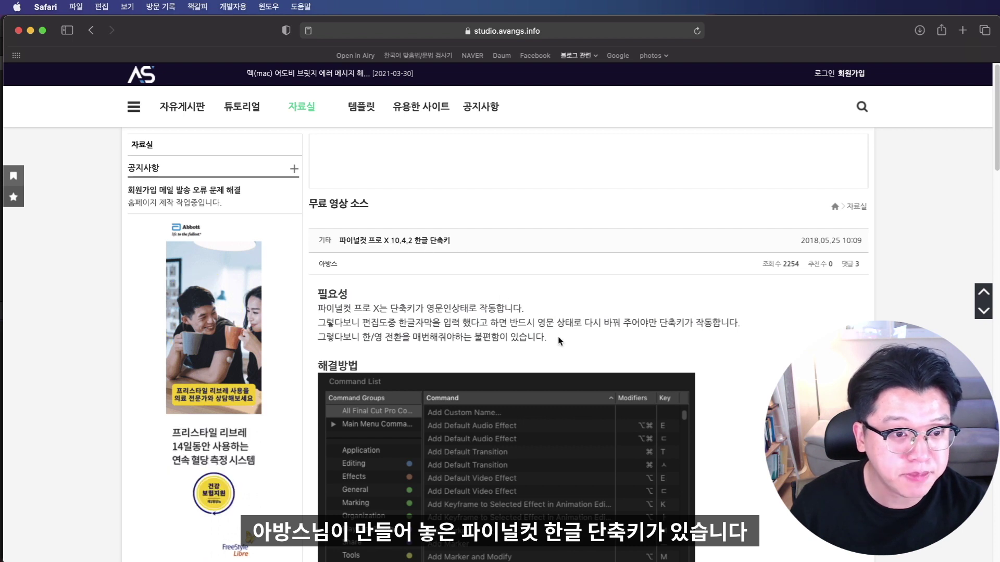
scroll(473, 456, down, 7)
drag(392, 455, 627, 451)
triple_click(437, 453)
click(626, 450)
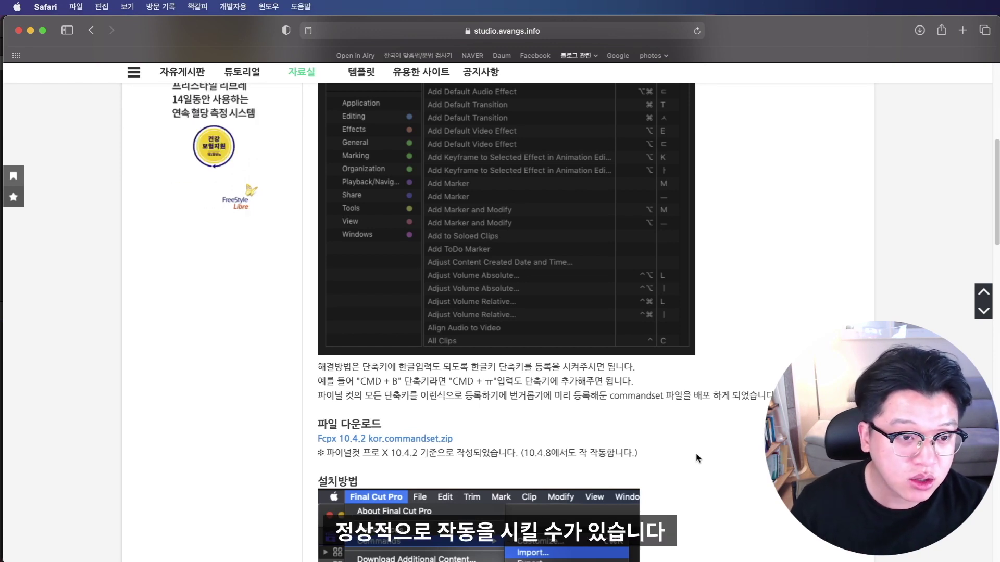
scroll(468, 440, down, 1)
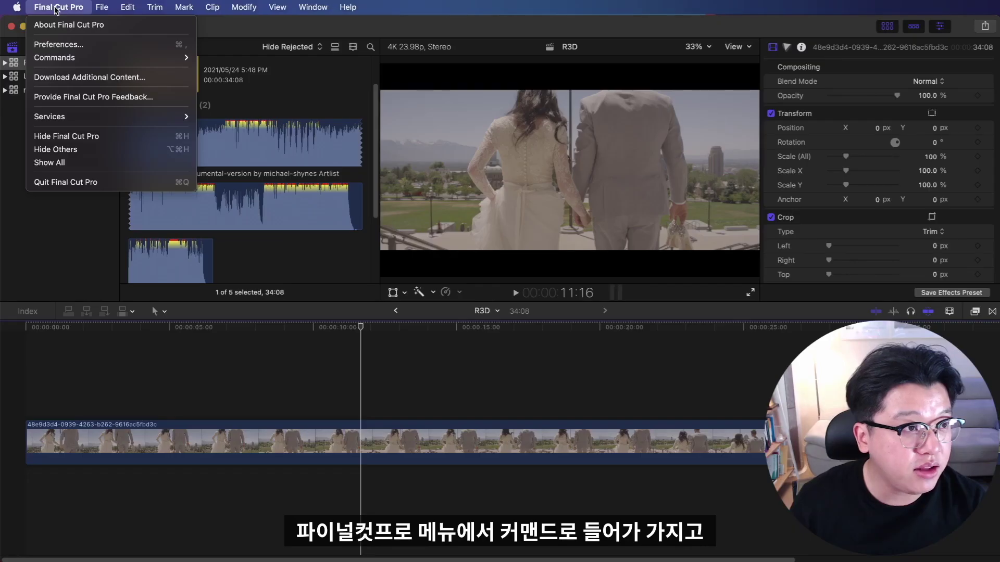
Step: Back in Final Cut Pro, activate the Fcpx kor custom command set and test its shortcuts by alternating between the Blade and Select tools
mouse_move(78, 58)
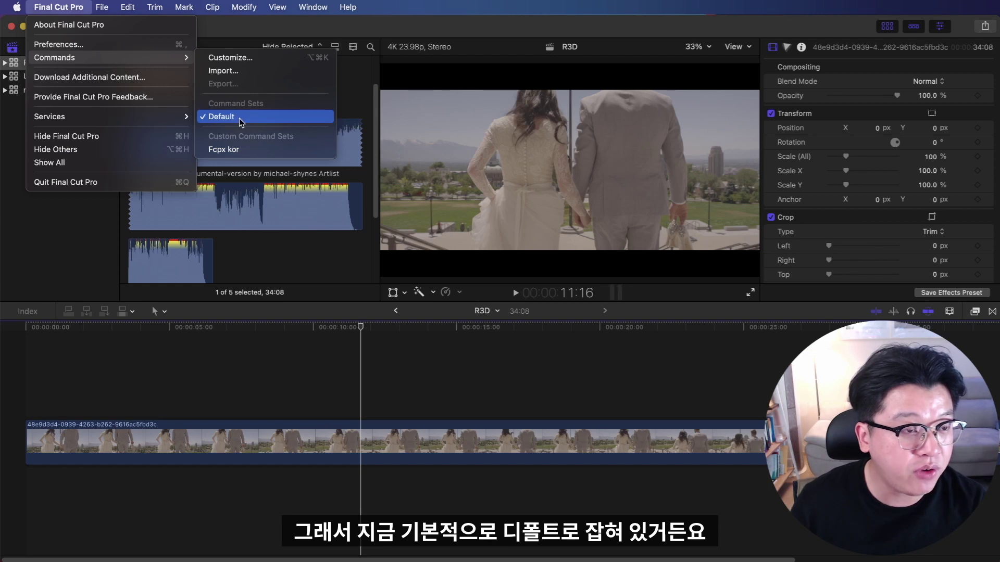
click(247, 151)
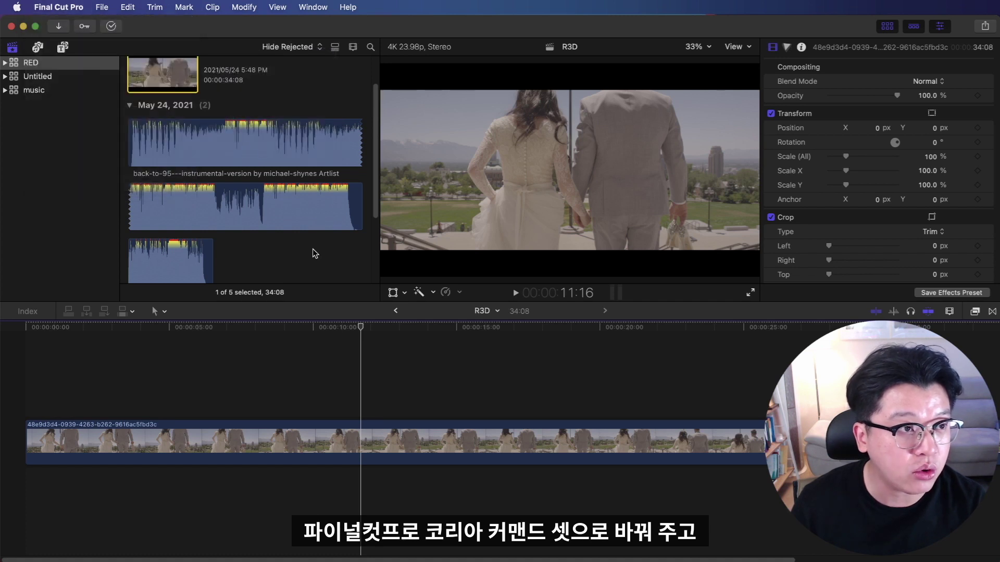
key(b)
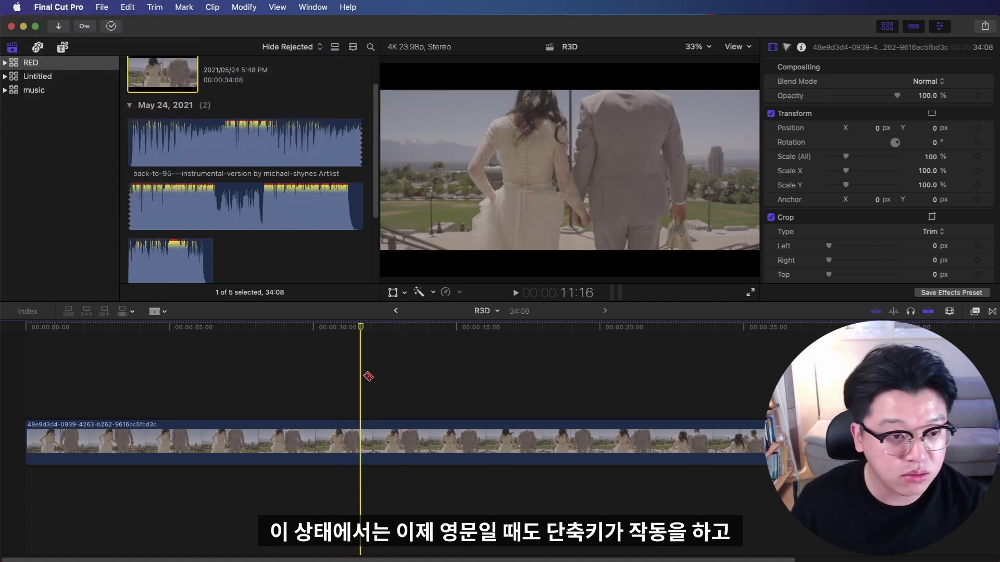
key(a)
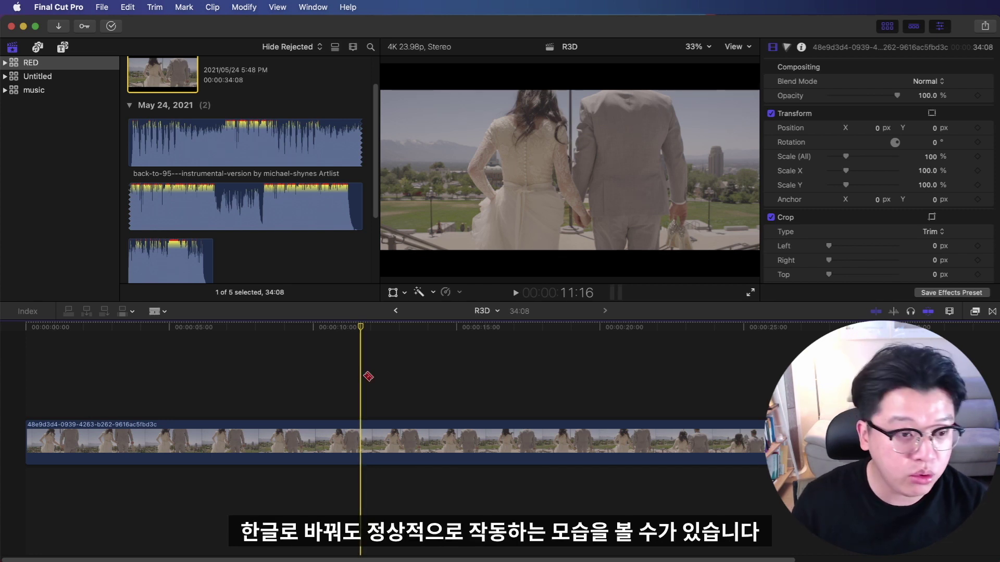
key(b)
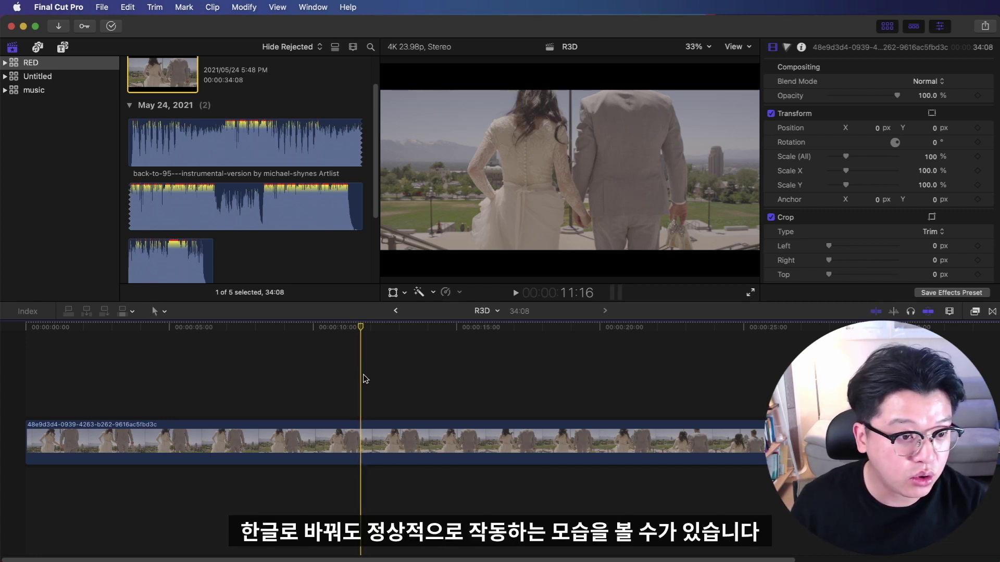
key(a)
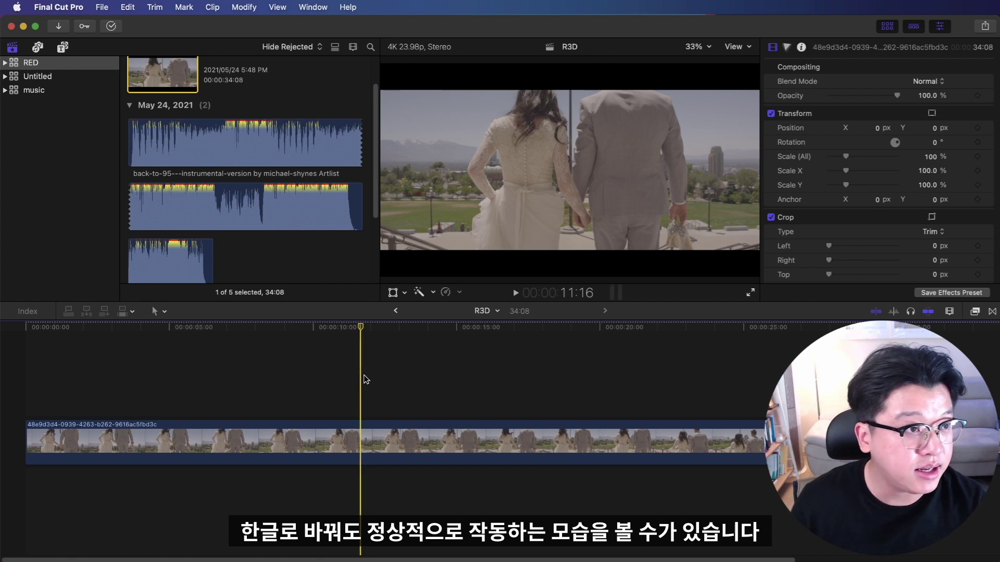
Step: Inspect the commands the Fcpx kor set assigns to the ㅠ, ㅜ, ㅡ and ㅍ keys in the Command Editor, then close it
click(64, 7)
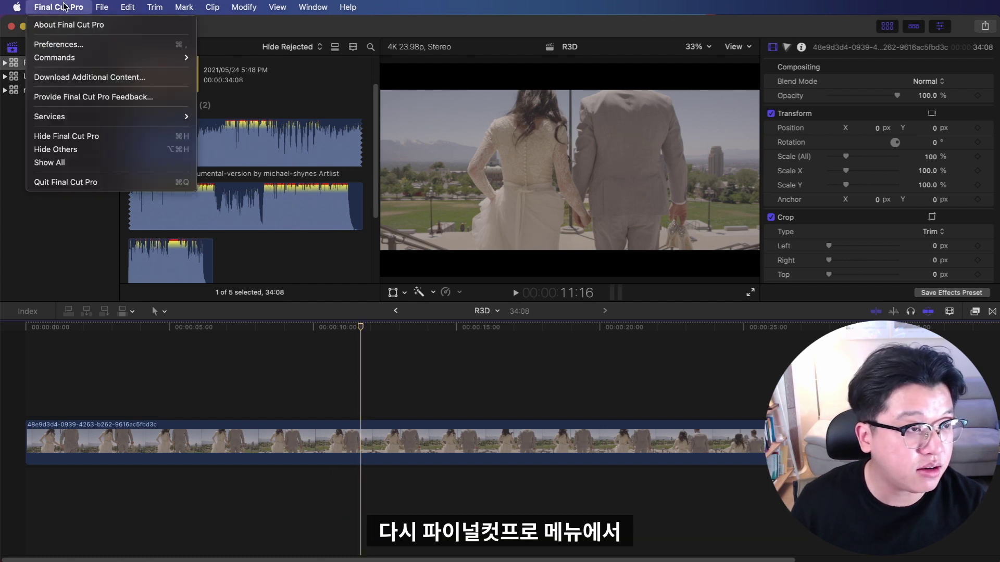
mouse_move(58, 57)
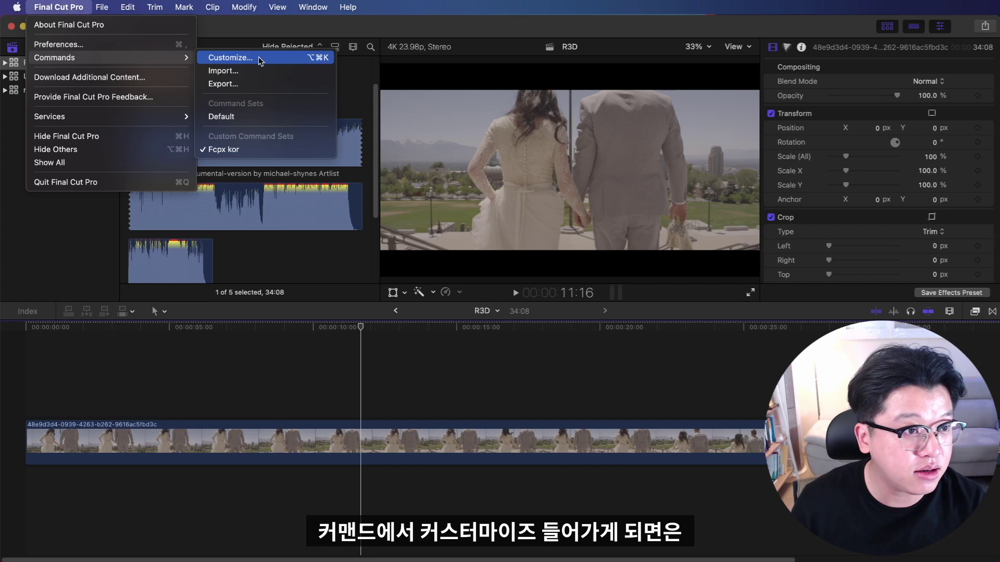
click(224, 56)
click(371, 224)
click(395, 224)
click(423, 228)
click(396, 227)
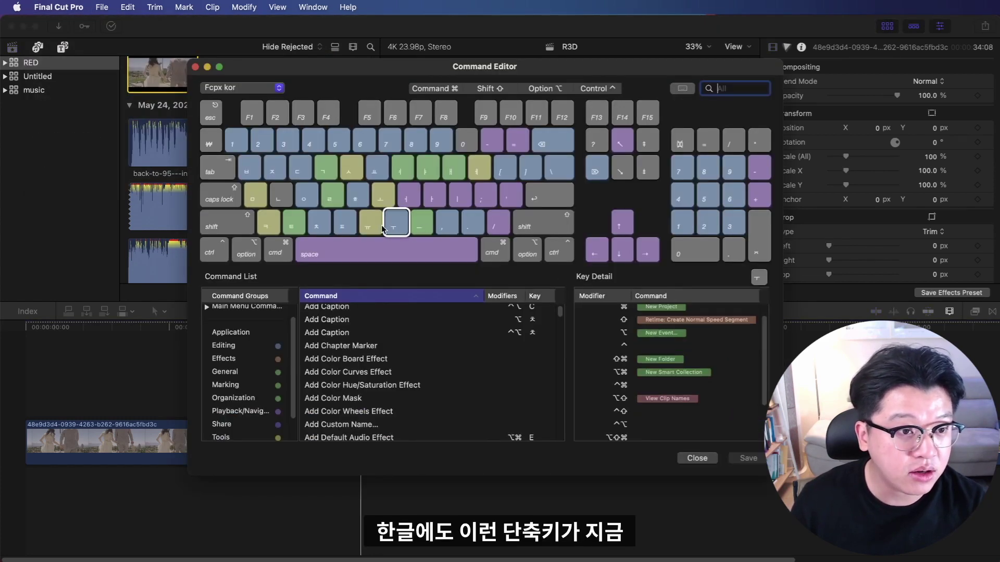
click(371, 226)
click(344, 227)
click(370, 226)
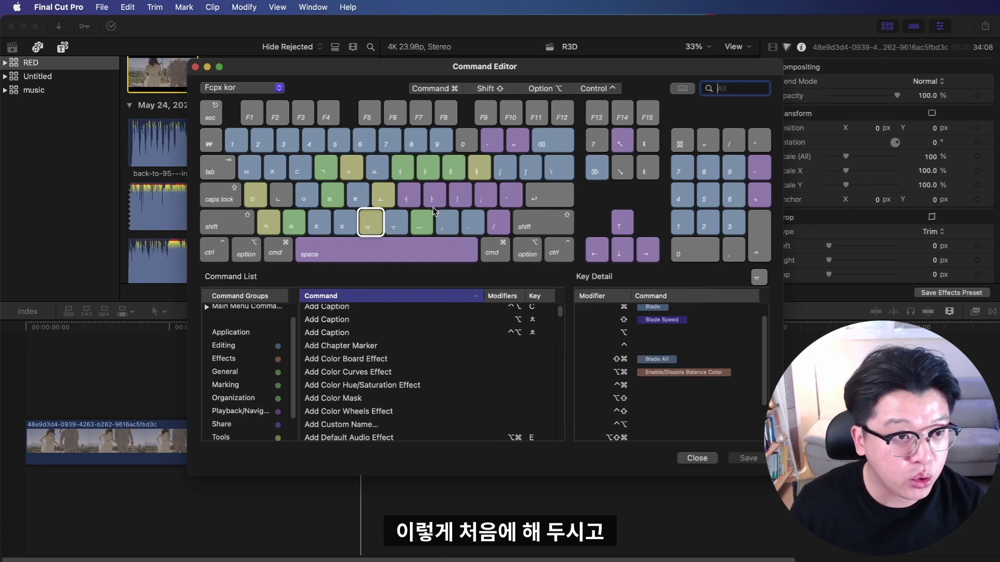
click(697, 458)
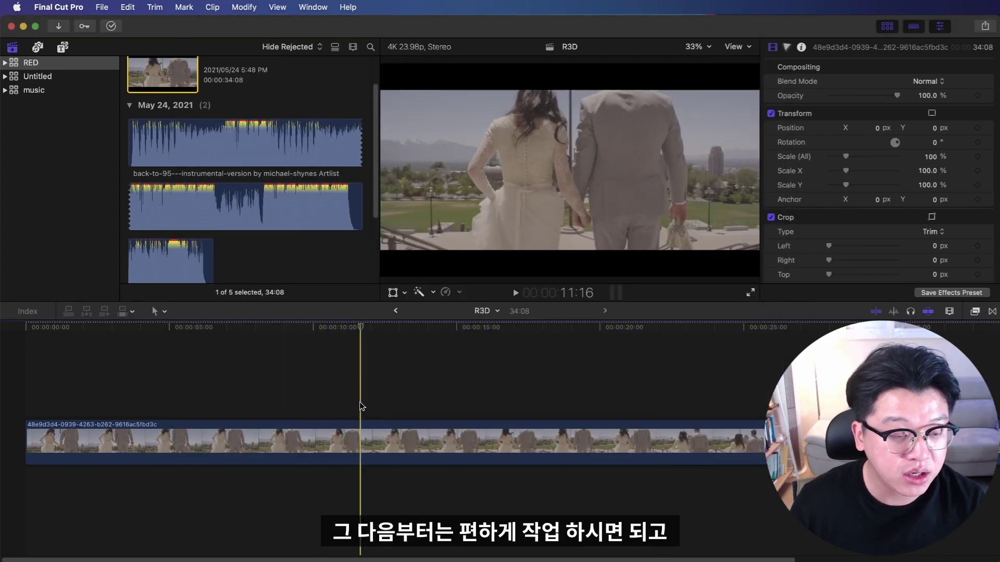
Step: Review the ㅐ and ㅔ key assignments and the command list for Fcpx kor in the Command Editor, and close it
click(59, 7)
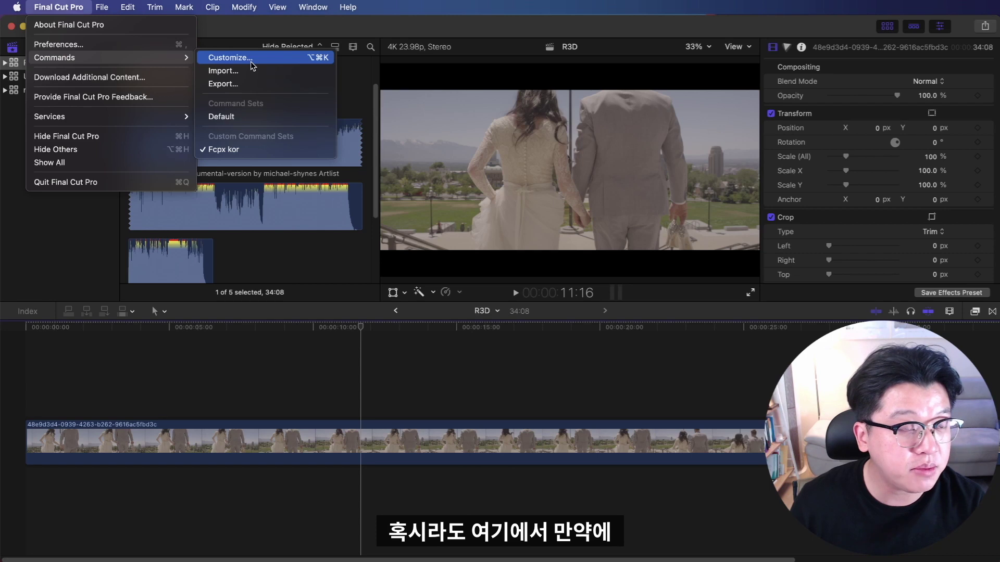
click(467, 276)
click(457, 168)
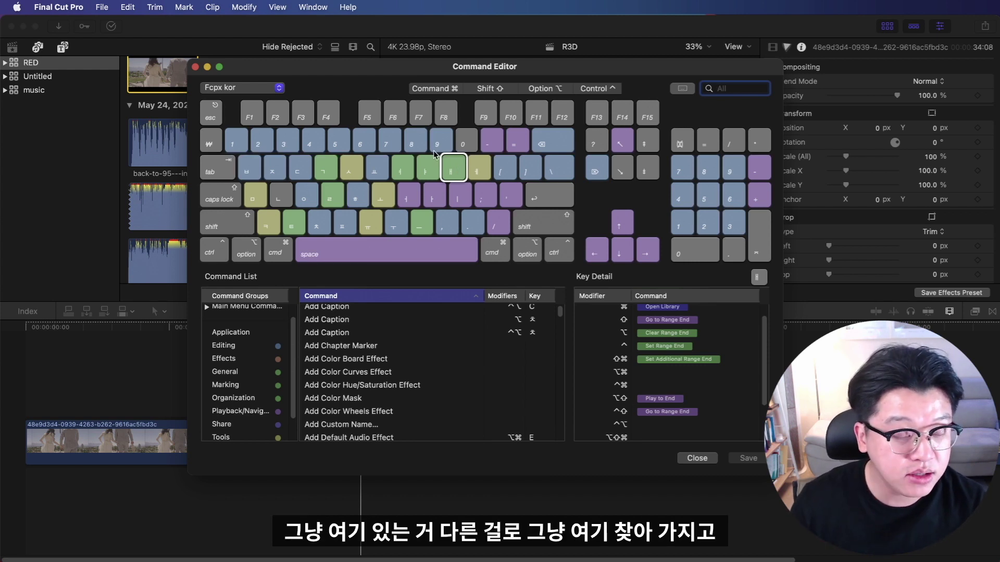
click(479, 168)
scroll(391, 394, down, 2)
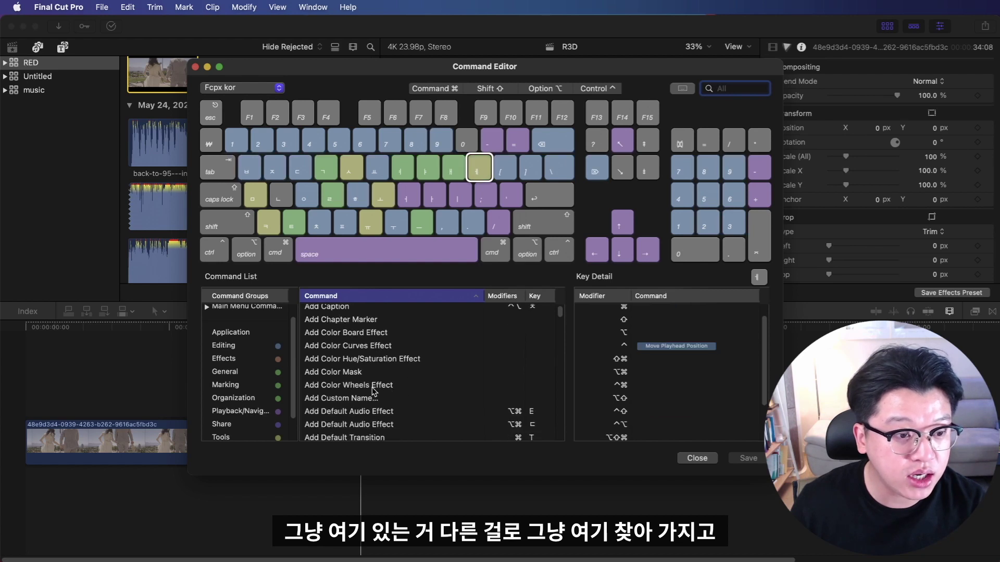
drag(383, 385, 404, 376)
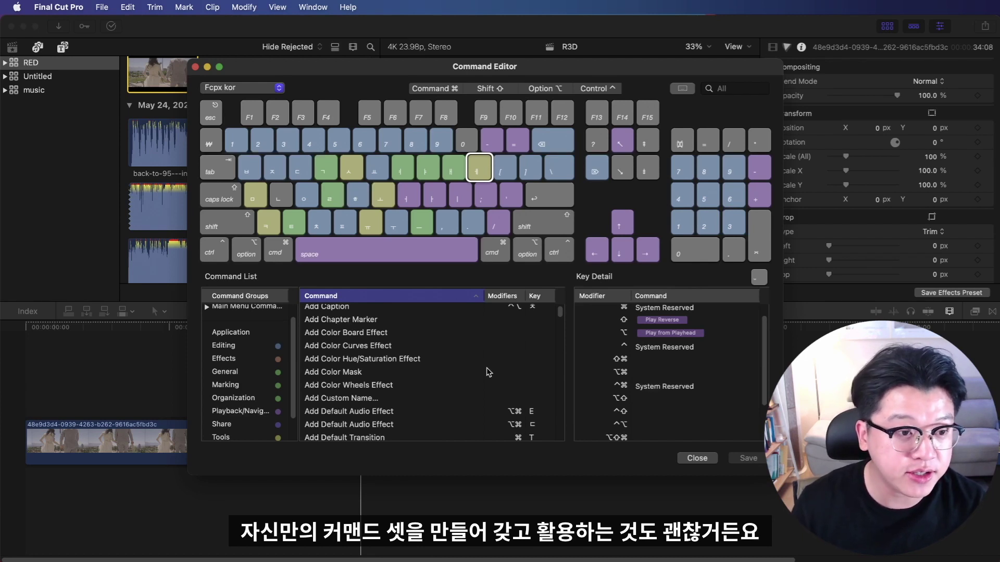
scroll(486, 368, up, 3)
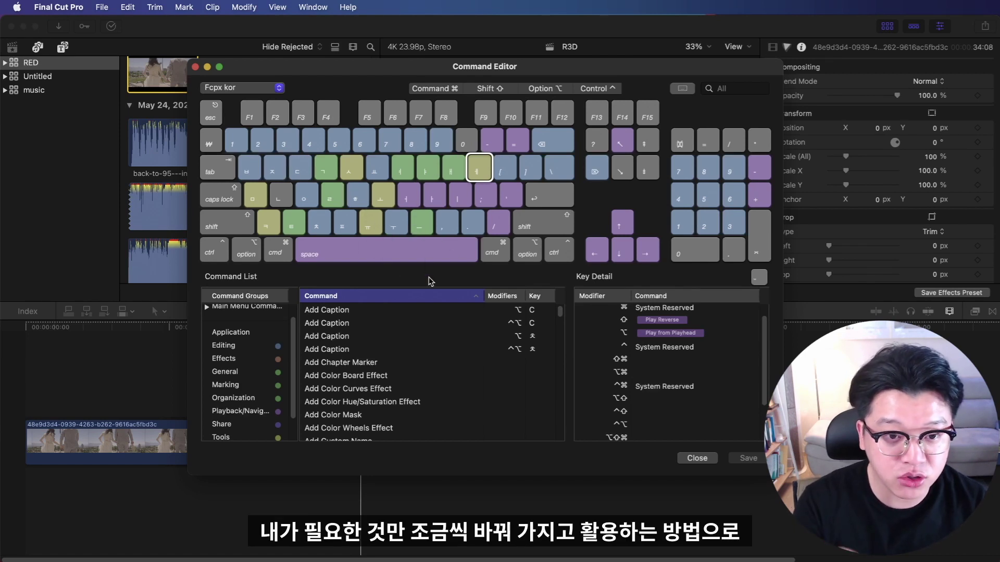
click(696, 459)
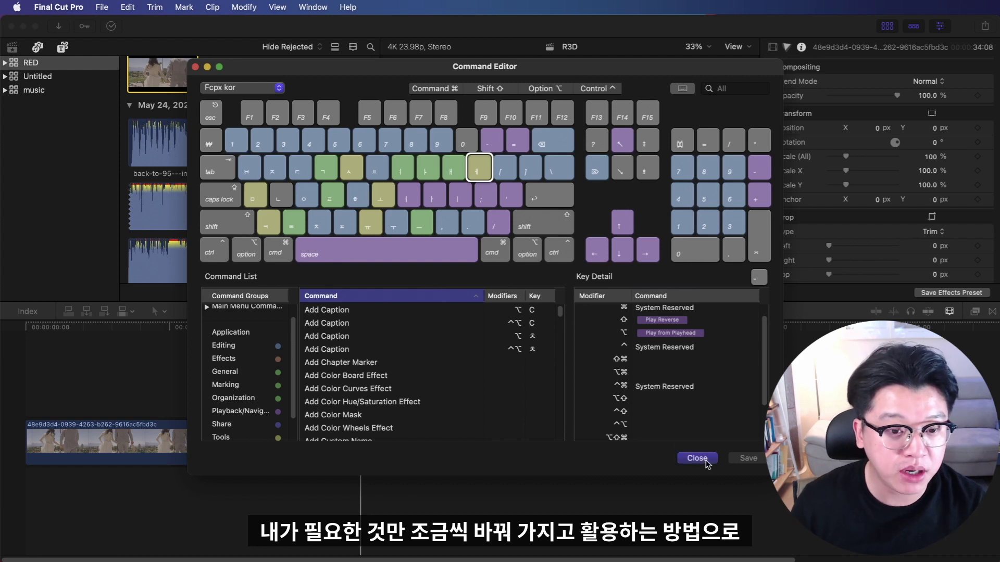